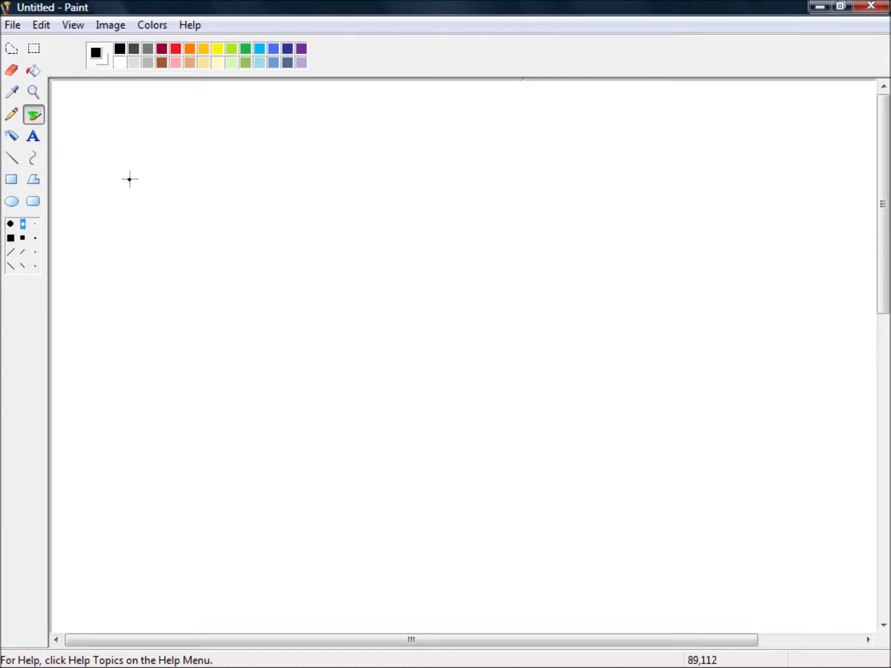
Draw the adder box with three input lines on the left and two output lines on the right.
mouse_move(129, 178)
left_mouse_down()
mouse_move(163, 177)
mouse_move(157, 206)
left_mouse_up()
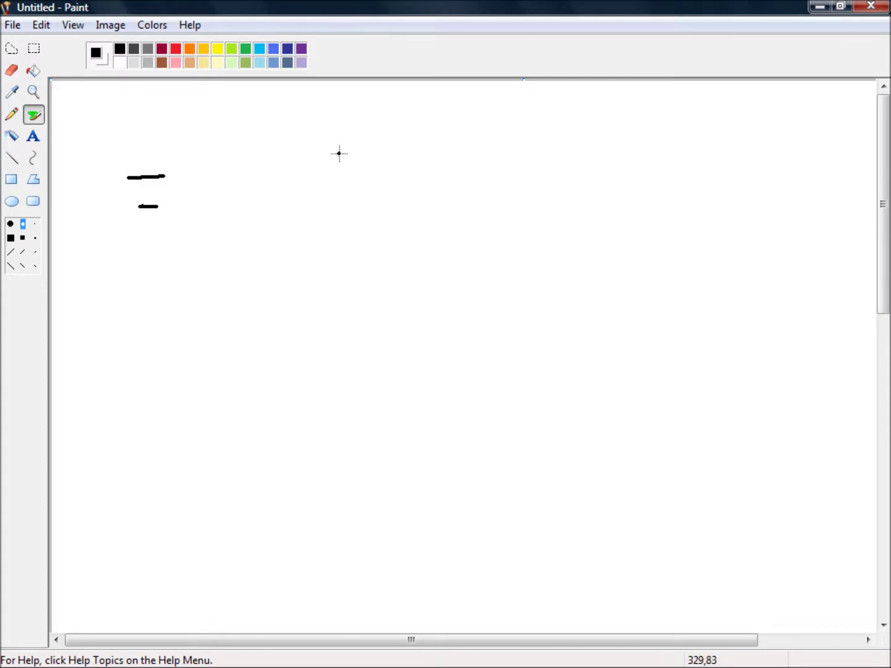
mouse_move(171, 152)
left_mouse_down()
mouse_move(168, 231)
mouse_move(234, 225)
mouse_move(239, 162)
mouse_move(179, 153)
left_mouse_up()
left_click_drag(240, 176, 282, 176)
left_click_drag(238, 203, 312, 207)
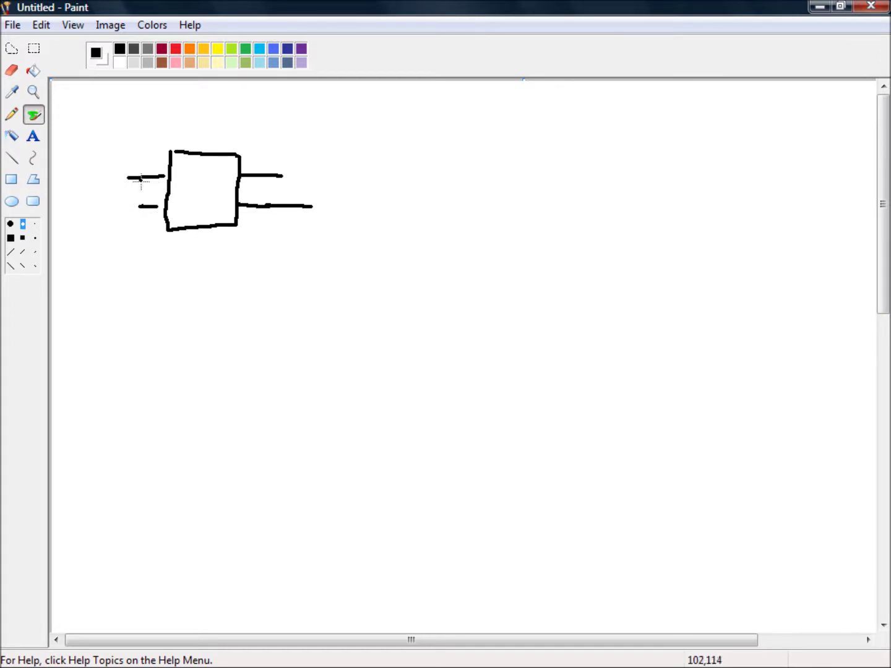
key("ctrl+z")
left_click_drag(128, 231, 167, 230)
Hand-write the Ci and A input labels and begin the upper output label.
mouse_move(99, 232)
left_mouse_down()
mouse_move(89, 238)
mouse_move(97, 258)
left_mouse_up()
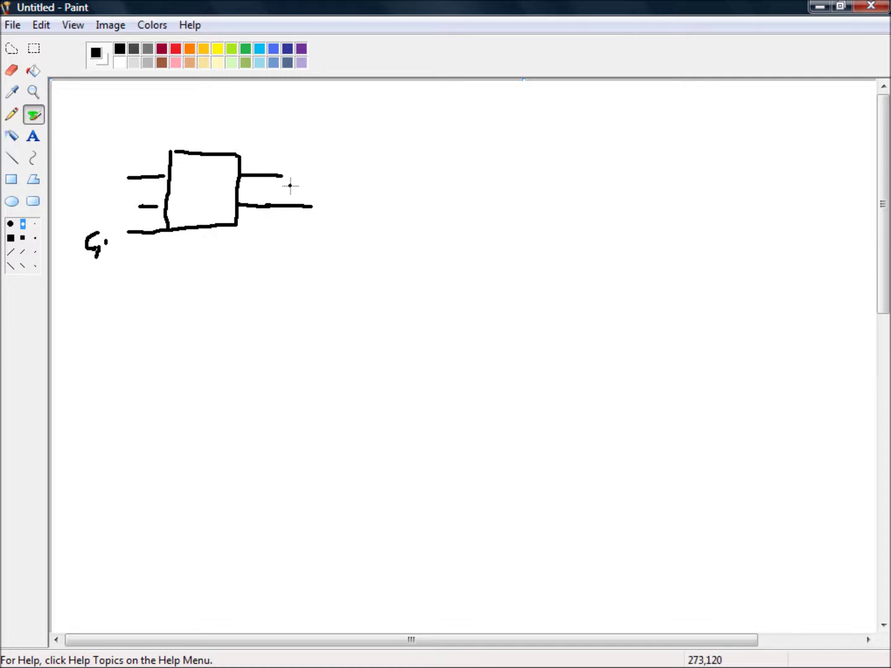
mouse_move(86, 162)
left_mouse_down()
mouse_move(92, 201)
mouse_move(103, 194)
mouse_move(93, 213)
left_mouse_up()
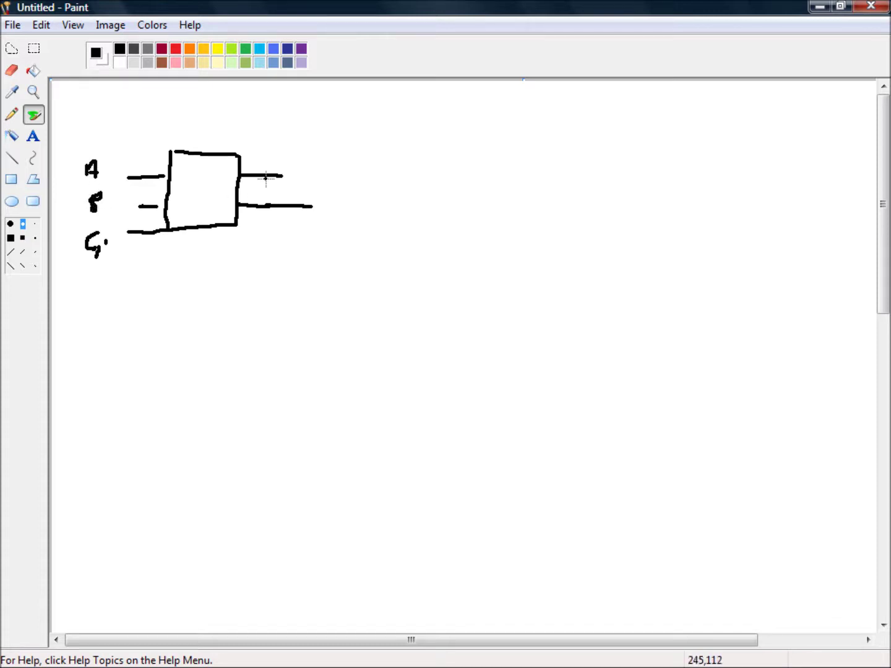
mouse_move(318, 163)
left_mouse_down()
mouse_move(325, 216)
mouse_move(337, 201)
mouse_move(317, 202)
mouse_move(339, 222)
mouse_move(339, 211)
left_mouse_up()
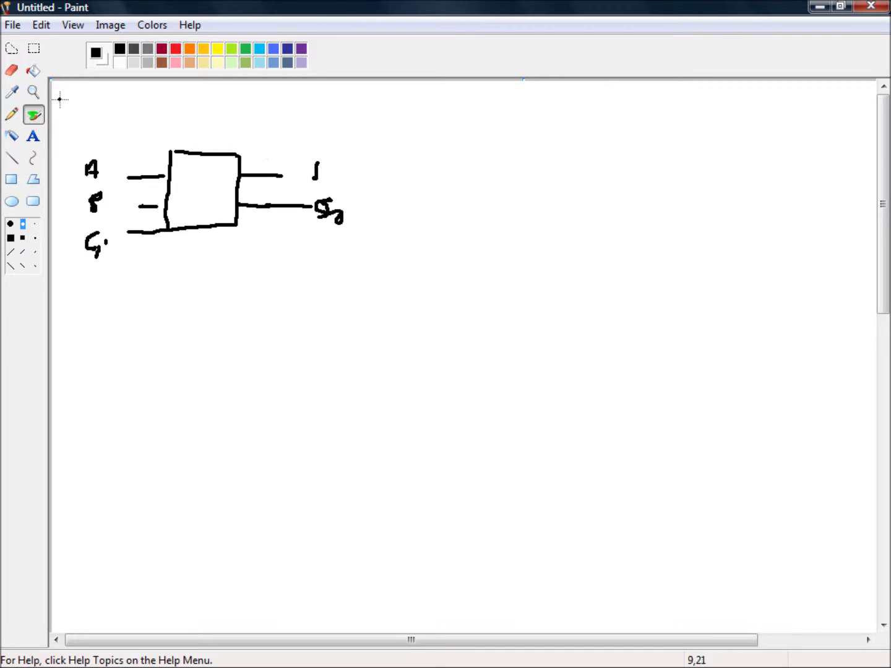
left_click(12, 70)
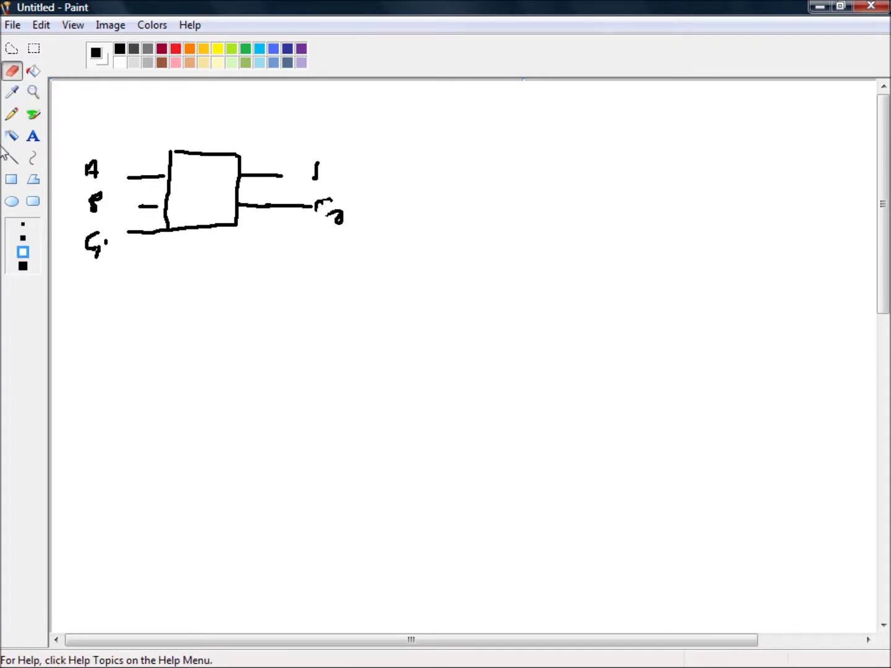
left_click(34, 115)
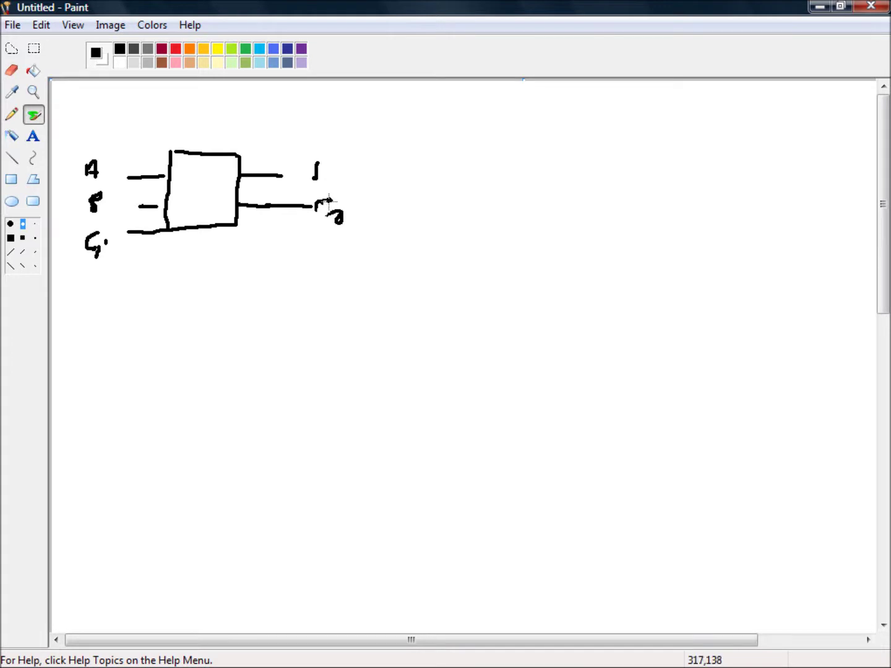
Finish the Co output label and write the A, Ci, S and Co truth-table column headings.
left_click_drag(318, 206, 328, 225)
mouse_move(133, 326)
left_mouse_down()
mouse_move(131, 336)
mouse_move(139, 318)
mouse_move(136, 346)
mouse_move(182, 332)
mouse_move(189, 351)
mouse_move(181, 357)
left_mouse_up()
mouse_move(256, 335)
left_mouse_down()
mouse_move(241, 348)
mouse_move(267, 361)
left_mouse_up()
left_click(270, 339)
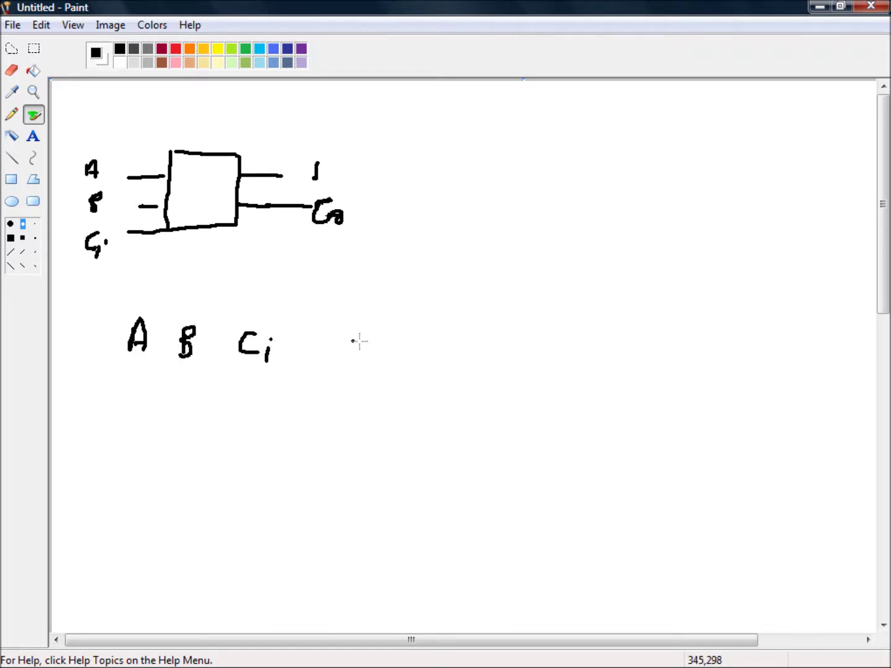
left_click_drag(447, 328, 430, 351)
mouse_move(538, 334)
left_mouse_down()
mouse_move(532, 351)
mouse_move(546, 352)
mouse_move(549, 365)
mouse_move(547, 358)
left_mouse_up()
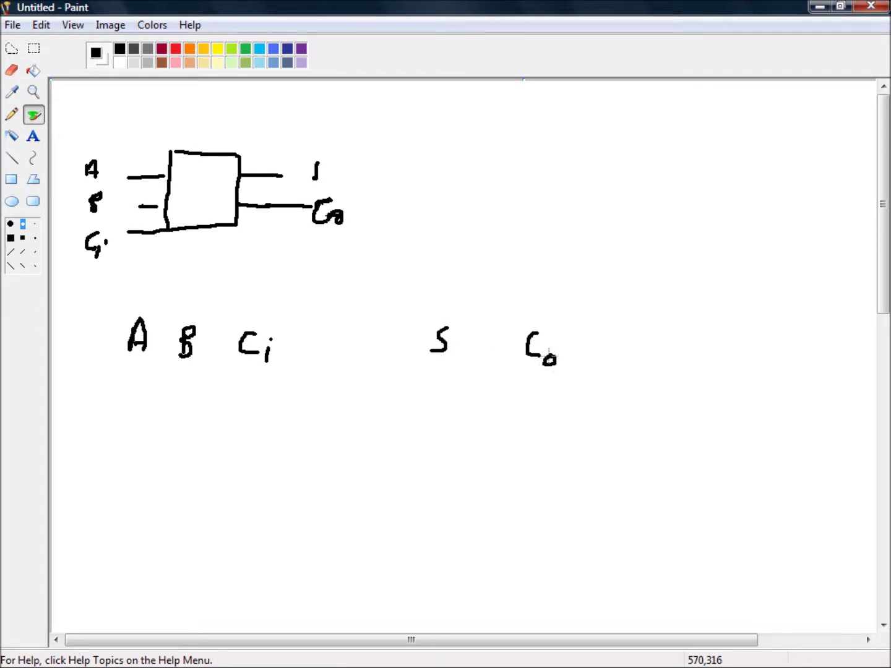
Draw vertical dividers between the table columns, redrawing the crooked one beside A.
left_click_drag(493, 337, 474, 632)
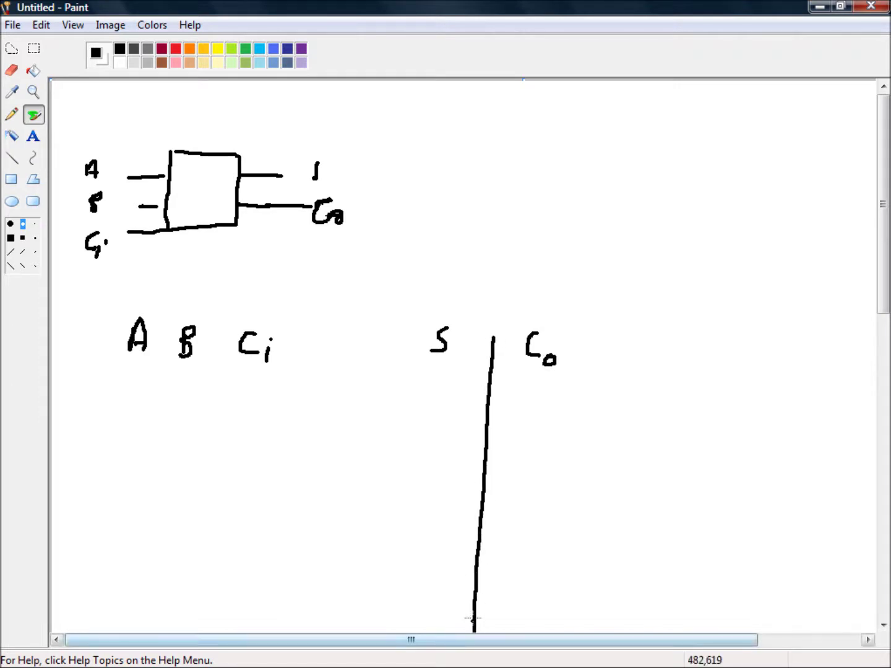
left_click(397, 337)
mouse_move(390, 352)
left_mouse_down()
mouse_move(369, 531)
mouse_move(370, 627)
left_mouse_up()
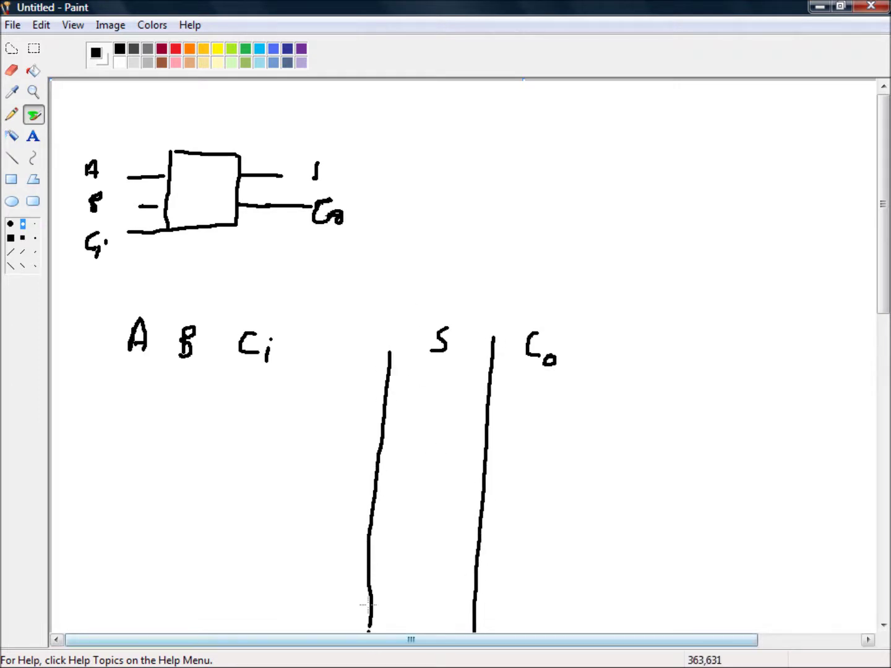
left_click_drag(217, 344, 187, 626)
left_click(183, 582)
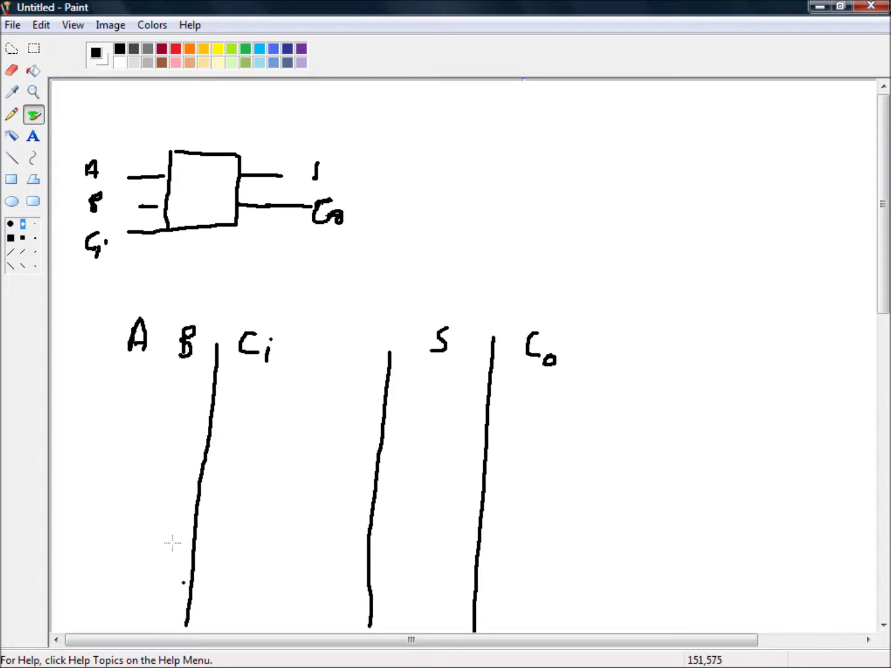
left_click_drag(153, 348, 97, 616)
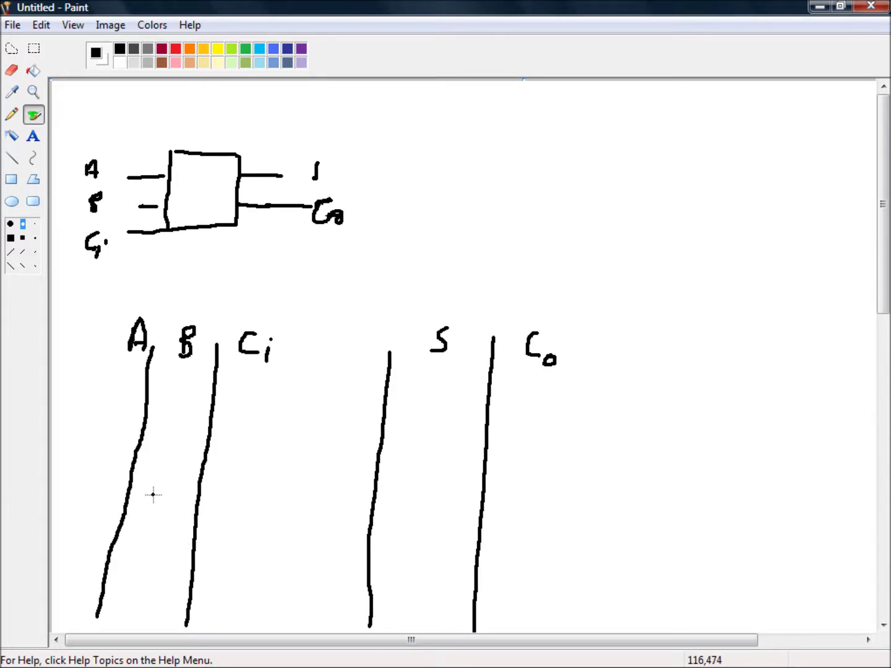
key("ctrl+z")
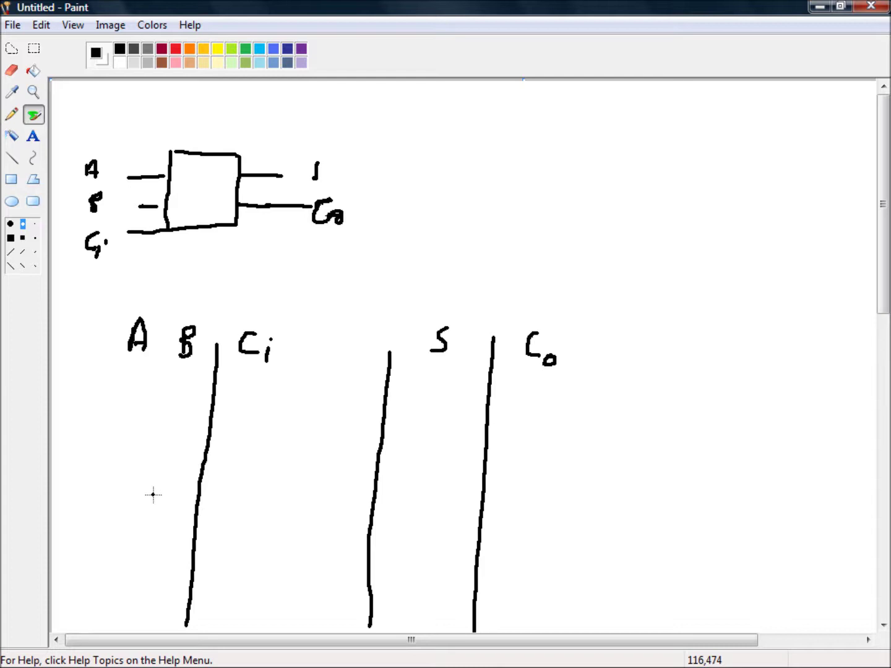
left_click_drag(161, 357, 135, 615)
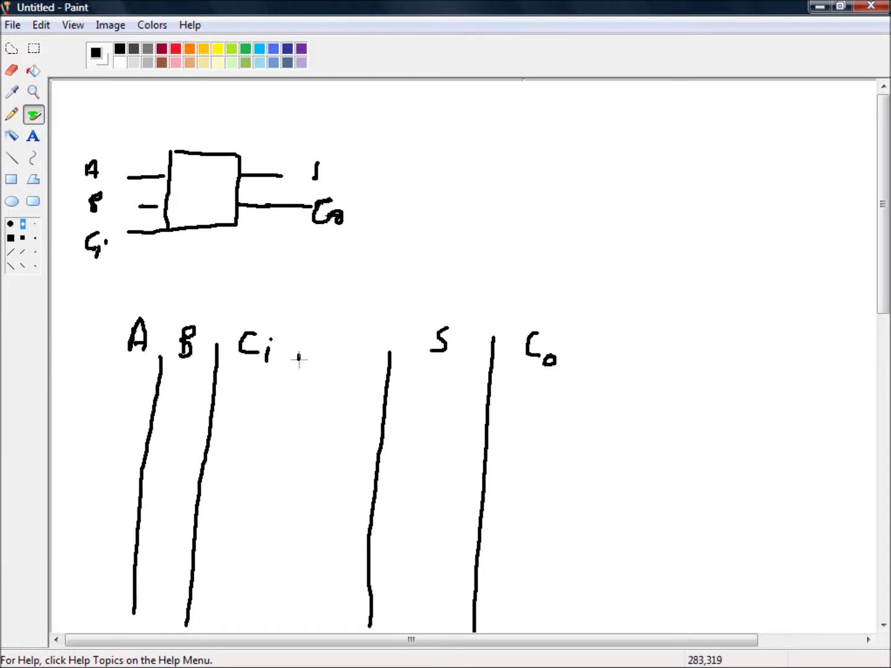
mouse_move(298, 355)
left_mouse_down()
mouse_move(289, 525)
mouse_move(294, 661)
left_mouse_up()
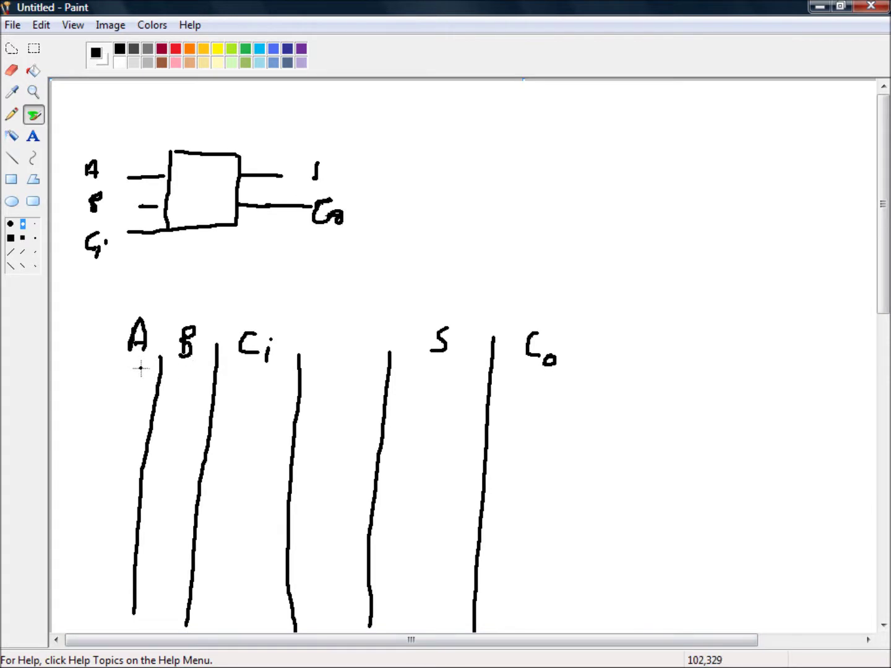
Write input rows 000, 001, 010 and 011 under A, B and Ci.
left_click_drag(131, 370, 134, 381)
mouse_move(183, 371)
left_mouse_down()
mouse_move(178, 385)
mouse_move(186, 370)
left_mouse_up()
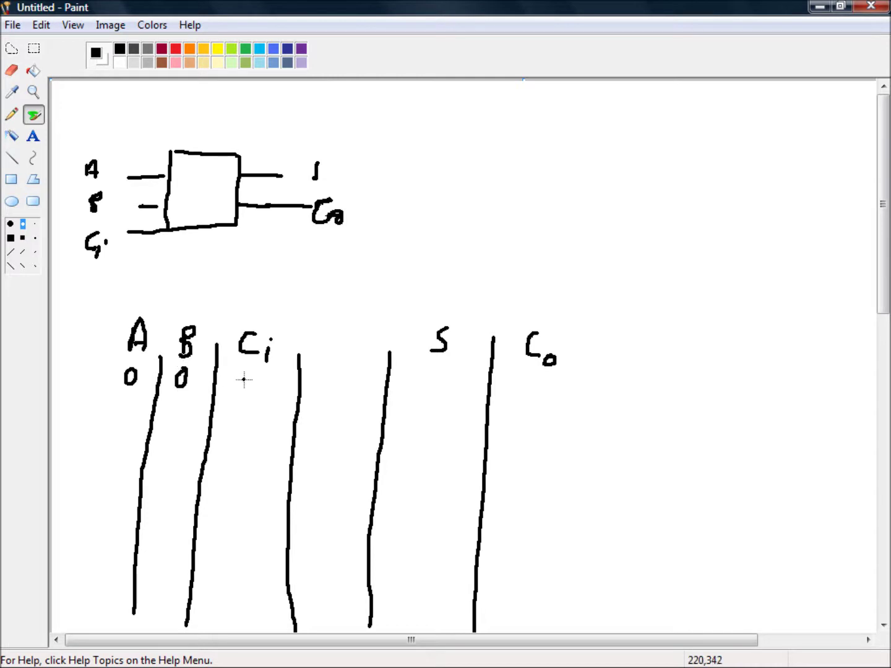
mouse_move(244, 380)
left_mouse_down()
mouse_move(239, 391)
mouse_move(242, 382)
left_mouse_up()
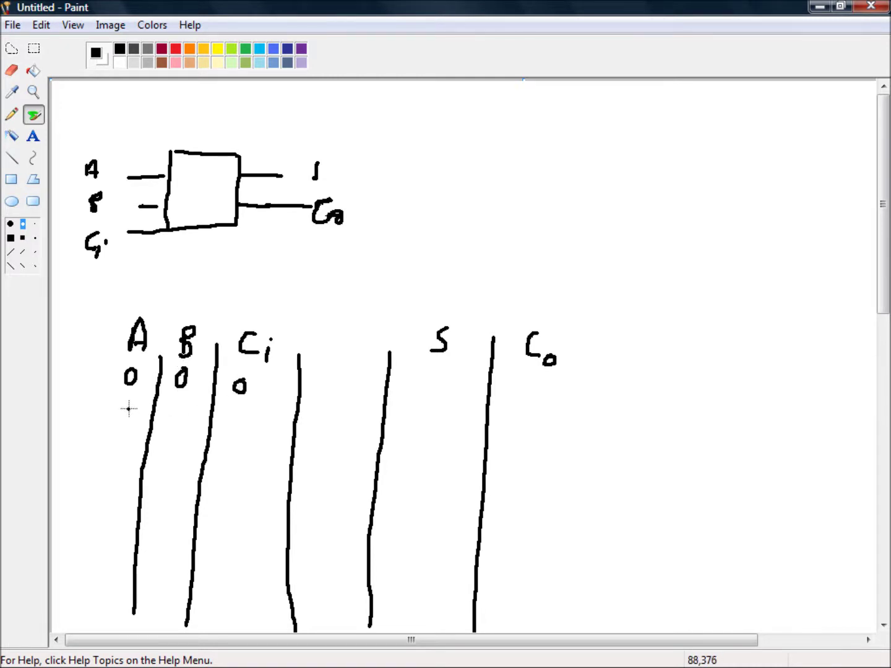
mouse_move(127, 407)
left_mouse_down()
mouse_move(184, 425)
mouse_move(182, 410)
mouse_move(236, 427)
left_mouse_up()
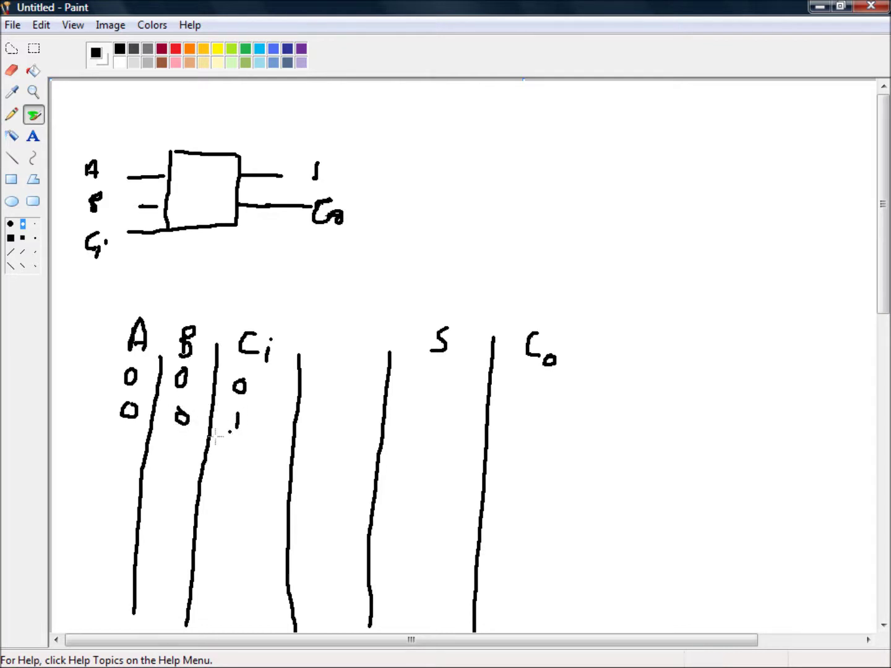
mouse_move(128, 447)
left_mouse_down()
mouse_move(131, 458)
mouse_move(135, 441)
mouse_move(181, 461)
left_mouse_up()
left_click_drag(233, 448, 232, 461)
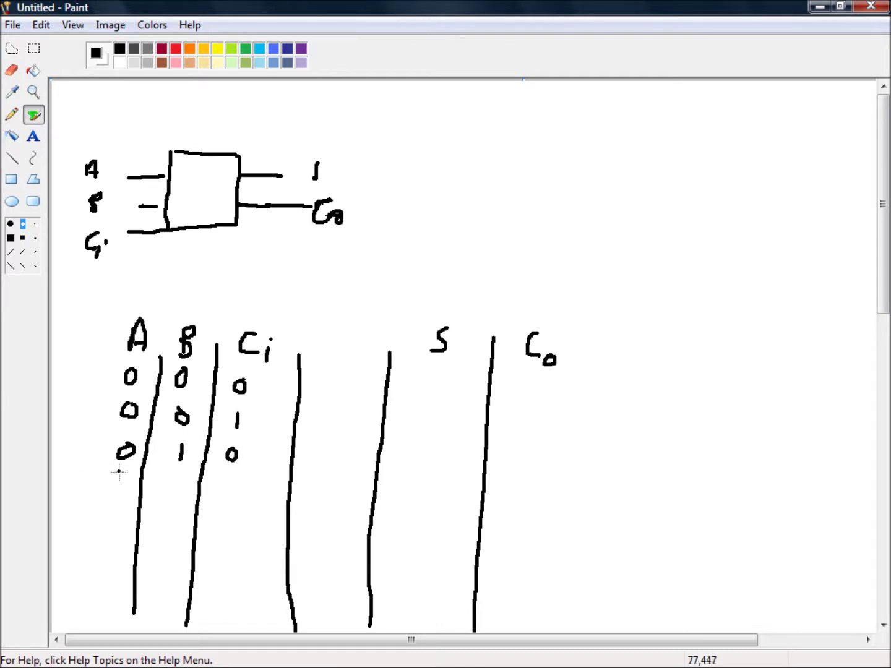
mouse_move(123, 476)
left_mouse_down()
mouse_move(113, 485)
mouse_move(124, 478)
left_mouse_up()
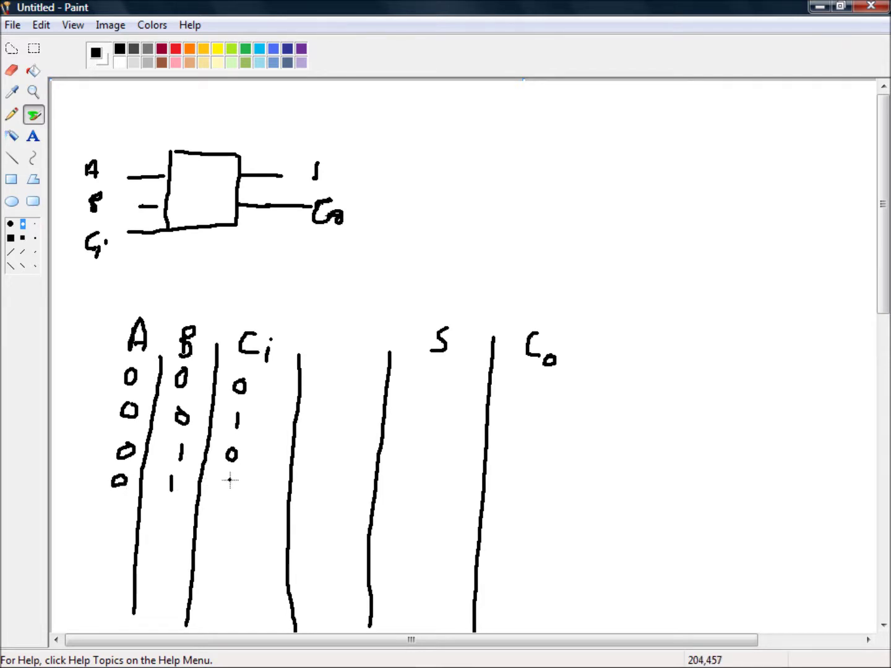
left_click_drag(230, 480, 228, 494)
Write input rows 100, 101, 110 and 111 under A, B and Ci.
mouse_move(122, 500)
left_mouse_down()
mouse_move(174, 522)
mouse_move(181, 509)
mouse_move(228, 519)
left_mouse_up()
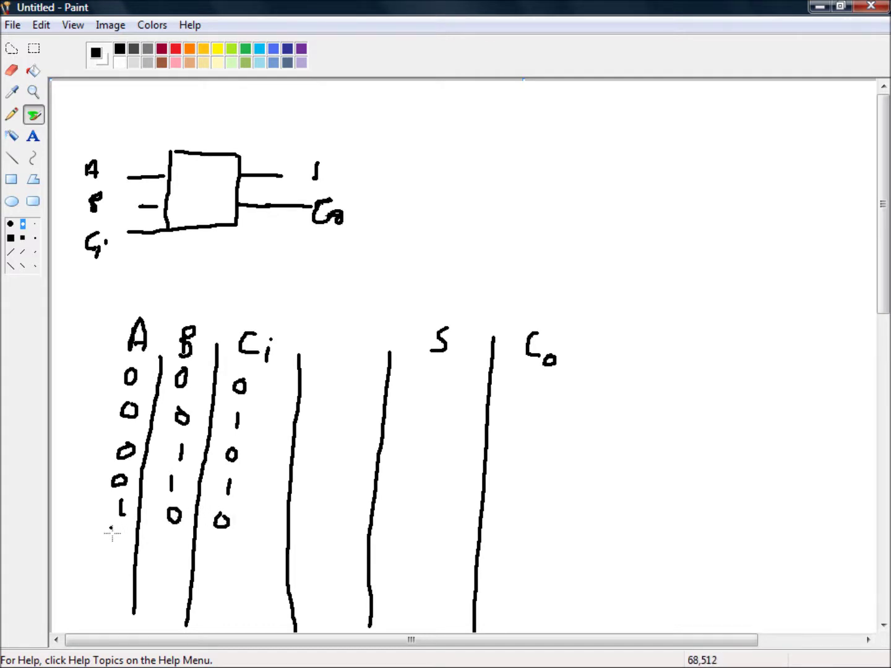
mouse_move(118, 537)
left_mouse_down()
mouse_move(172, 554)
mouse_move(219, 556)
left_mouse_up()
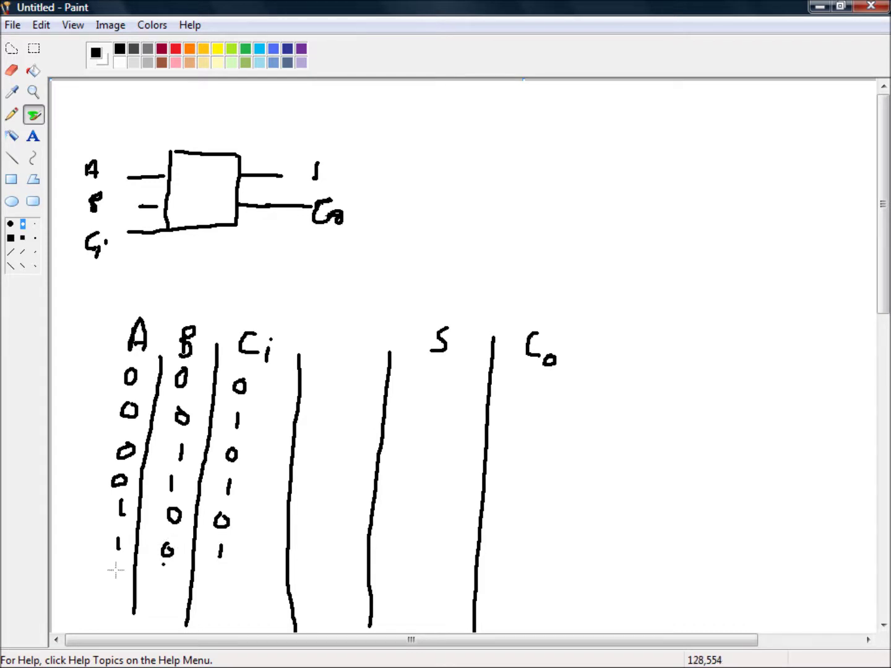
left_click_drag(118, 570, 118, 581)
mouse_move(221, 580)
left_mouse_down()
mouse_move(211, 576)
mouse_move(220, 581)
left_mouse_up()
mouse_move(122, 596)
left_mouse_down()
mouse_move(122, 610)
mouse_move(161, 611)
left_mouse_up()
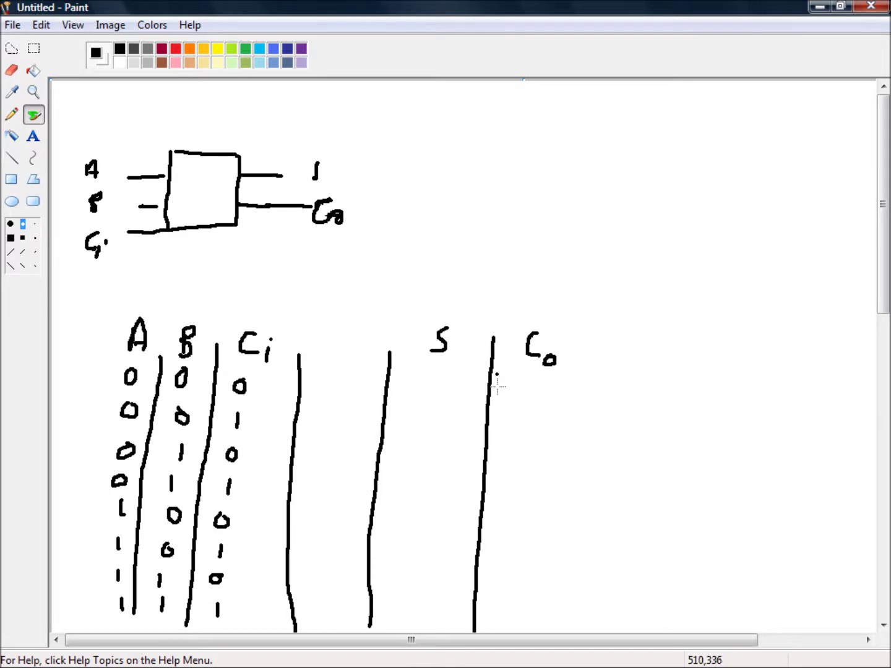
left_click(12, 70)
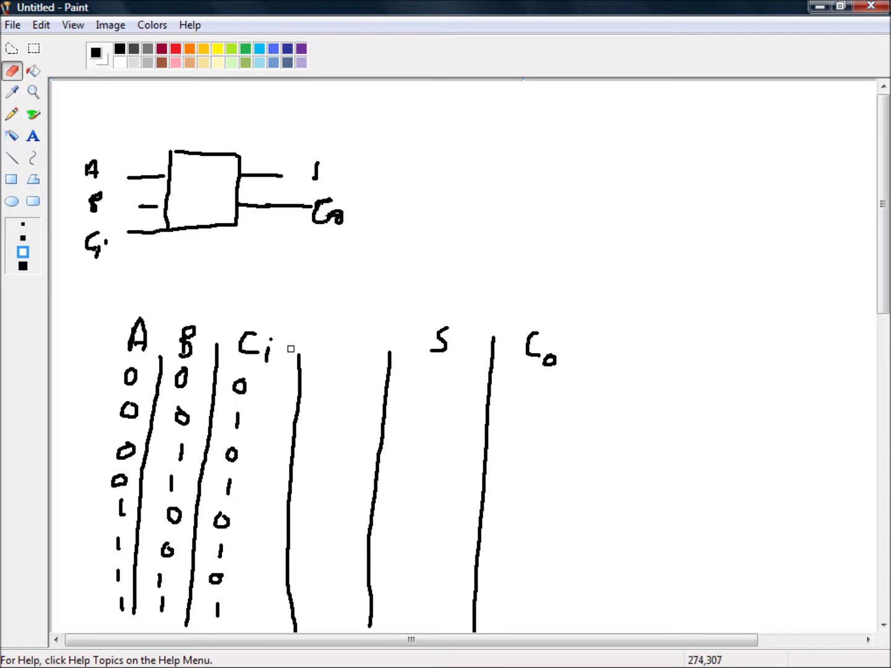
Erase the vertical line right of the Ci column and return to the Brush.
mouse_move(295, 352)
left_mouse_down()
mouse_move(296, 398)
mouse_move(309, 372)
mouse_move(301, 367)
mouse_move(295, 400)
mouse_move(284, 522)
mouse_move(286, 473)
mouse_move(295, 631)
left_mouse_up()
left_click_drag(287, 591, 294, 636)
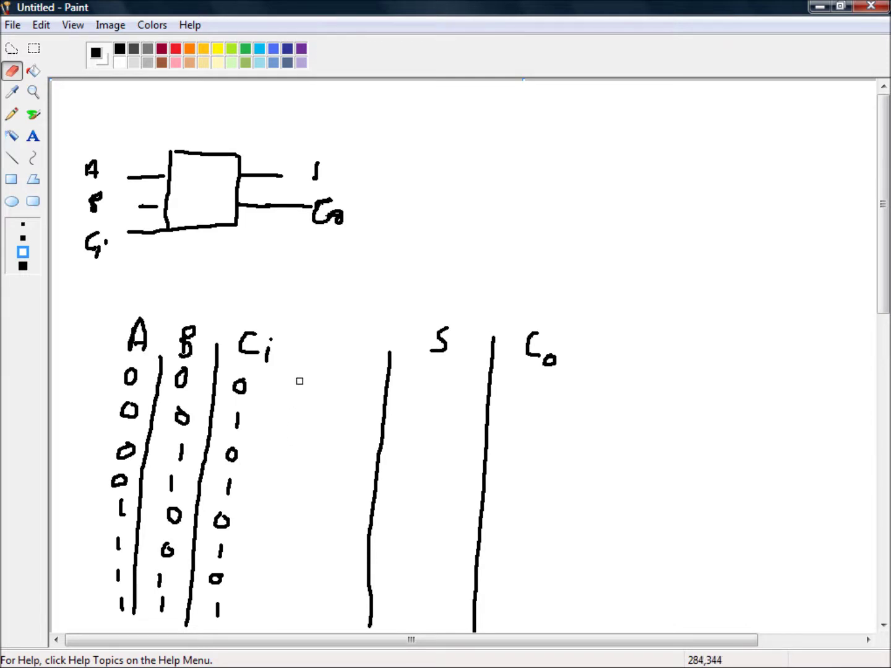
left_click(34, 115)
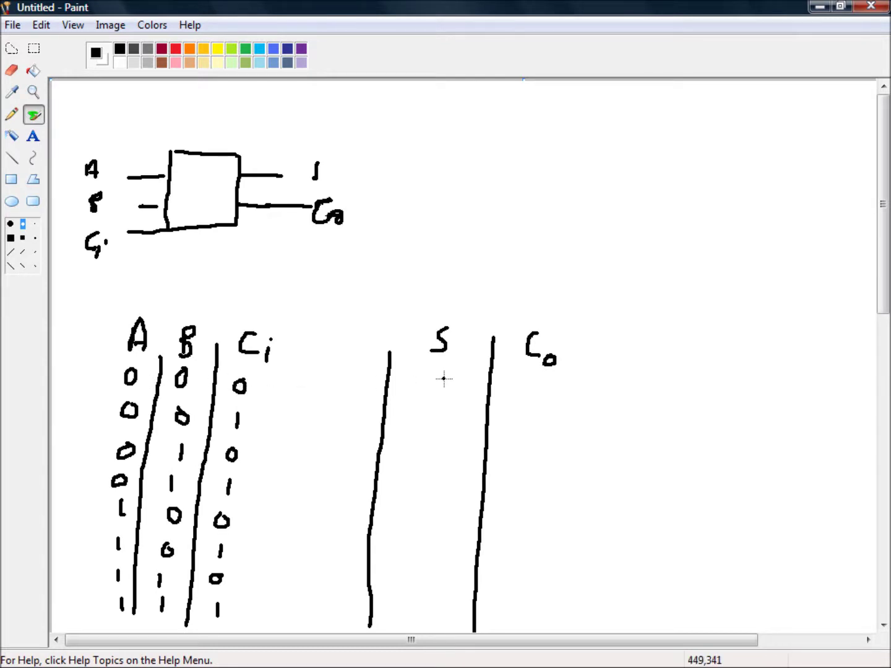
Write S values 0, 1, 1, 0 and Co values 0, 0, 0, 1 for the first four rows.
mouse_move(444, 378)
left_mouse_down()
mouse_move(435, 395)
mouse_move(452, 387)
mouse_move(438, 372)
left_mouse_up()
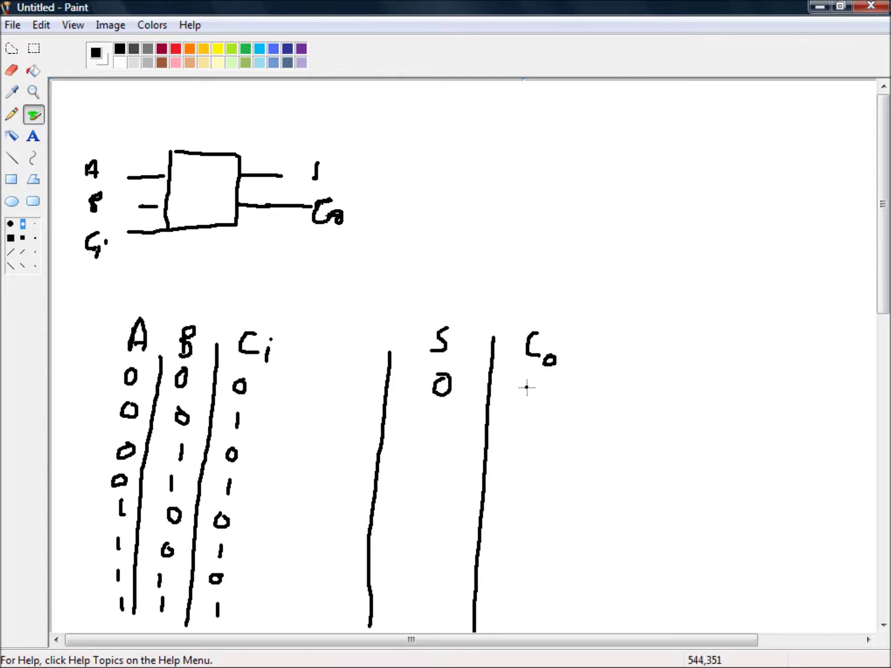
left_click_drag(523, 399, 532, 402)
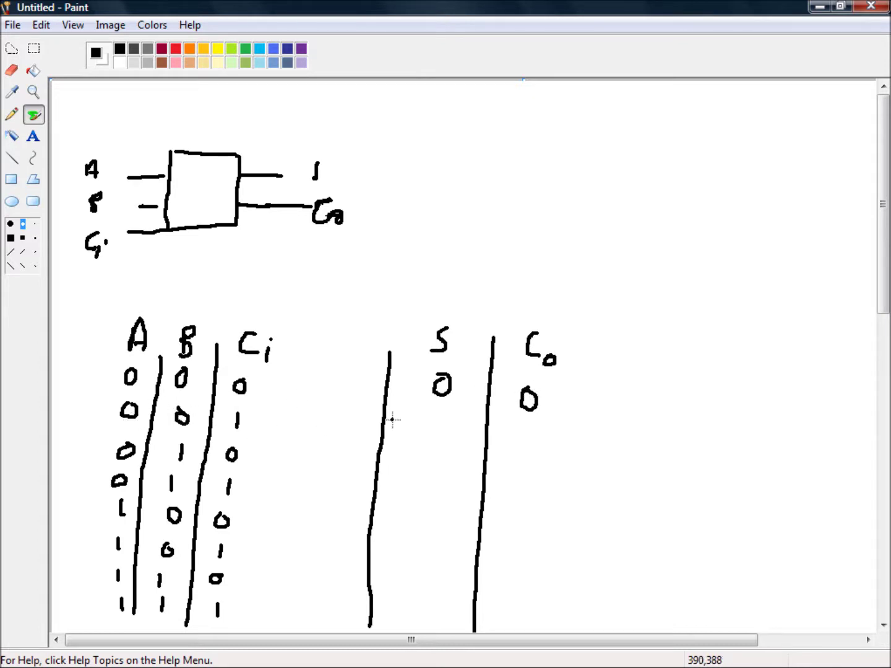
left_click_drag(435, 416, 434, 427)
mouse_move(534, 426)
left_mouse_down()
mouse_move(523, 429)
mouse_move(538, 423)
left_mouse_up()
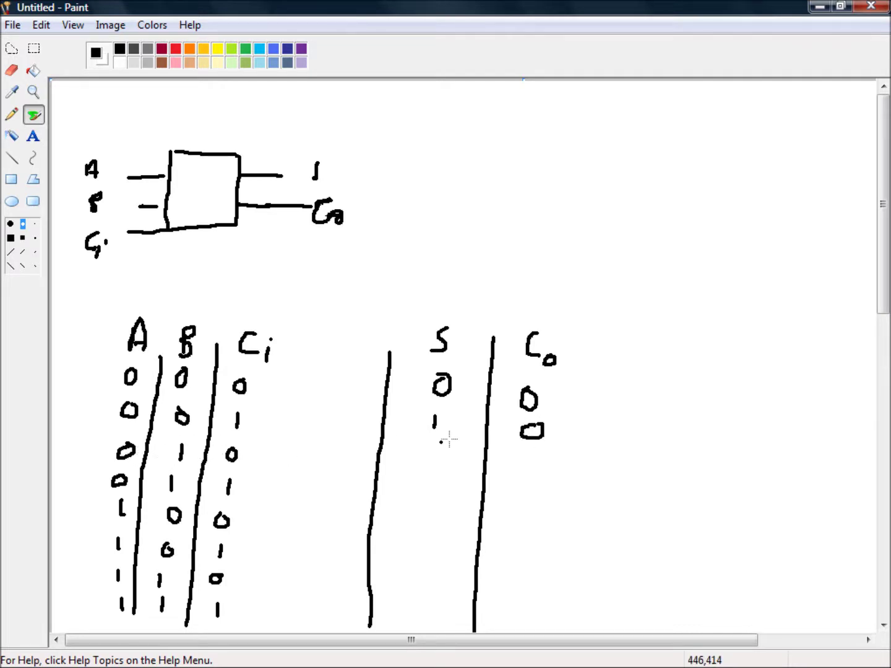
left_click_drag(433, 448, 431, 458)
left_click_drag(531, 455, 531, 469)
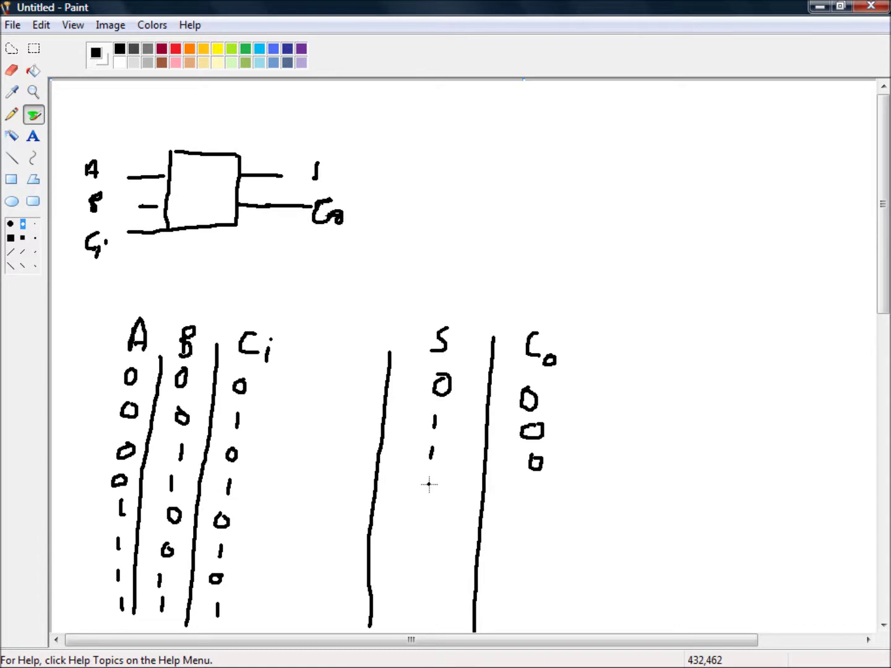
mouse_move(429, 485)
left_mouse_down()
mouse_move(423, 499)
mouse_move(430, 486)
left_mouse_up()
left_click_drag(533, 491, 533, 508)
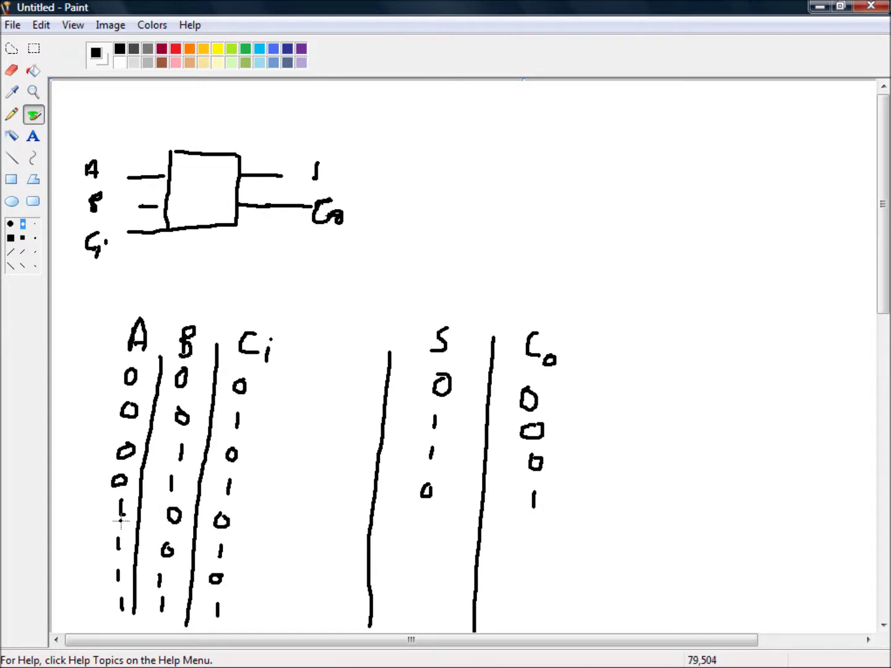
Write S values 1, 0, 0, 1 and Co values 0, 1, 1, 1 for the last four rows.
left_click_drag(427, 518, 427, 528)
mouse_move(525, 521)
left_mouse_down()
mouse_move(533, 524)
mouse_move(522, 524)
left_mouse_up()
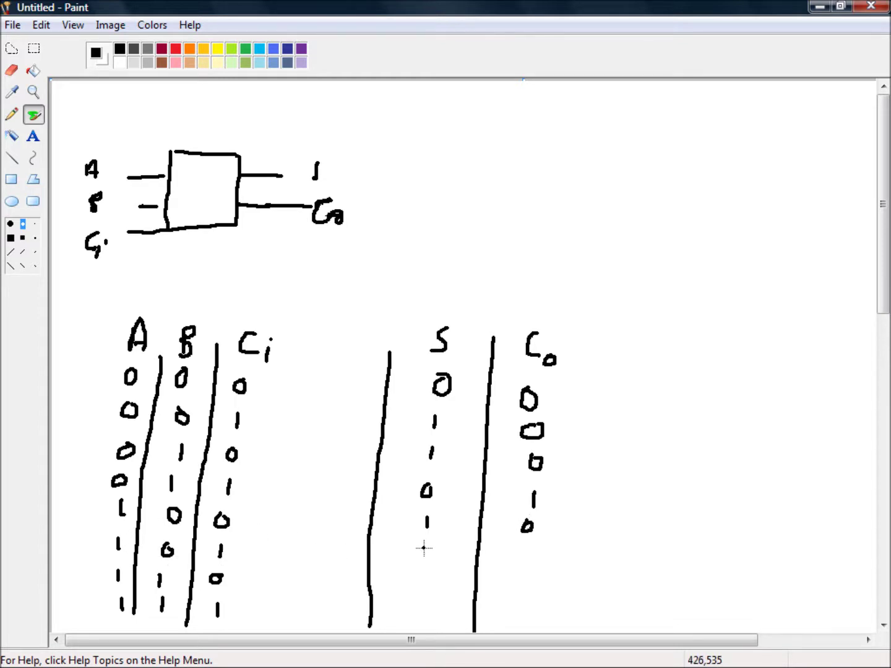
mouse_move(424, 548)
left_mouse_down()
mouse_move(417, 555)
mouse_move(427, 553)
left_mouse_up()
left_click_drag(526, 552, 526, 557)
left_click_drag(424, 578, 429, 579)
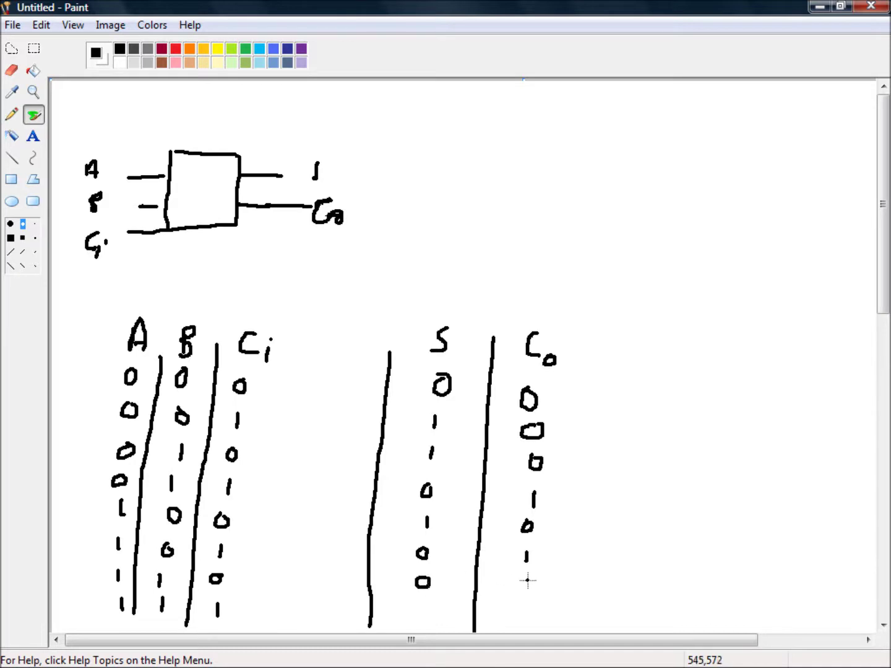
left_click_drag(527, 580, 527, 591)
left_click_drag(420, 610, 420, 620)
left_click_drag(528, 612, 526, 626)
Hand-write S = A ⊕ B ⊕ C in the upper right and begin C0 beneath it.
left_click(472, 456)
mouse_move(565, 142)
left_mouse_down()
mouse_move(551, 168)
mouse_move(542, 167)
mouse_move(588, 155)
mouse_move(592, 165)
mouse_move(618, 153)
mouse_move(622, 135)
mouse_move(632, 163)
mouse_move(637, 154)
mouse_move(666, 156)
mouse_move(670, 136)
mouse_move(652, 155)
mouse_move(668, 165)
mouse_move(671, 140)
mouse_move(660, 159)
left_mouse_up()
left_click(612, 160)
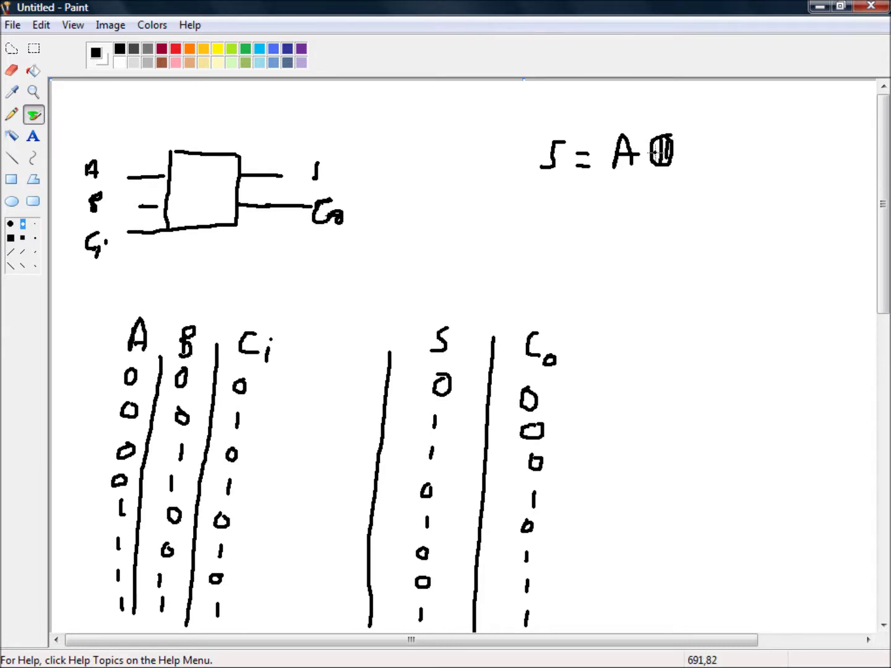
mouse_move(688, 136)
left_mouse_down()
mouse_move(691, 164)
mouse_move(698, 136)
mouse_move(700, 155)
mouse_move(726, 164)
mouse_move(740, 142)
mouse_move(724, 141)
mouse_move(730, 158)
mouse_move(750, 142)
mouse_move(731, 132)
mouse_move(792, 164)
left_mouse_up()
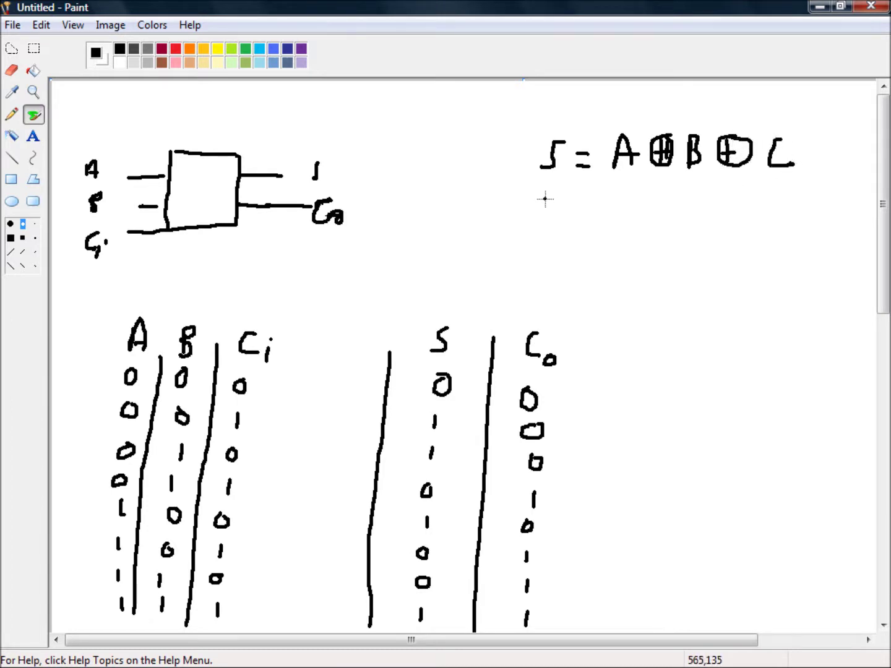
mouse_move(555, 225)
left_mouse_down()
mouse_move(547, 225)
mouse_move(551, 244)
mouse_move(565, 257)
mouse_move(569, 245)
mouse_move(598, 244)
left_mouse_up()
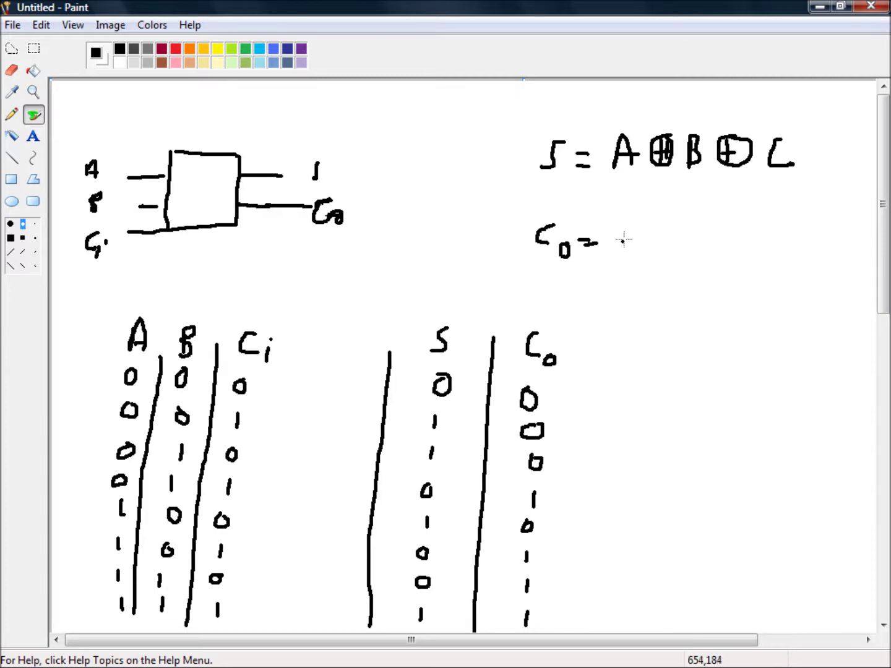
Write the terms A.B + A.Ci + BCi after C0 = to finish the carry equation.
mouse_move(625, 230)
left_mouse_down()
mouse_move(619, 252)
mouse_move(634, 224)
mouse_move(637, 254)
mouse_move(629, 237)
mouse_move(647, 253)
mouse_move(664, 239)
mouse_move(656, 254)
mouse_move(685, 251)
left_mouse_up()
left_click(646, 252)
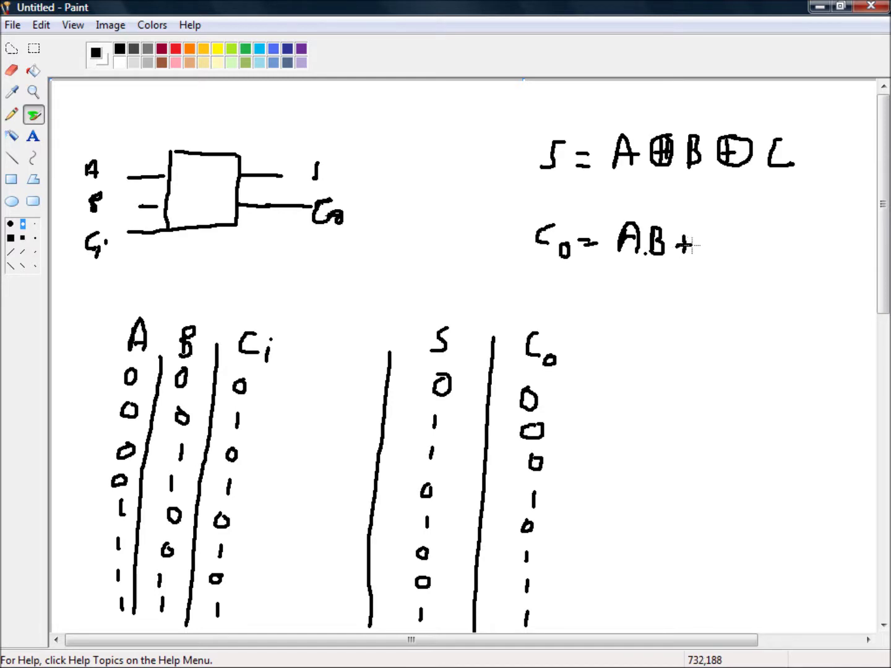
mouse_move(711, 230)
left_mouse_down()
mouse_move(710, 251)
mouse_move(723, 224)
mouse_move(724, 251)
left_mouse_up()
left_click_drag(711, 243, 716, 242)
mouse_move(748, 231)
left_mouse_down()
mouse_move(742, 246)
mouse_move(750, 250)
left_mouse_up()
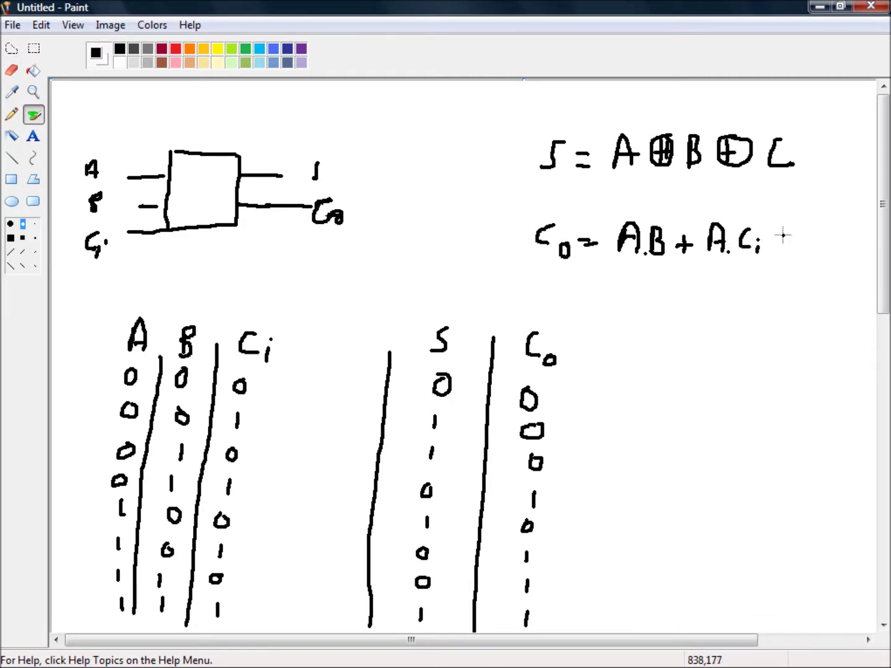
mouse_move(783, 234)
left_mouse_down()
mouse_move(805, 246)
mouse_move(797, 247)
mouse_move(816, 235)
mouse_move(826, 253)
left_mouse_up()
left_click(828, 239)
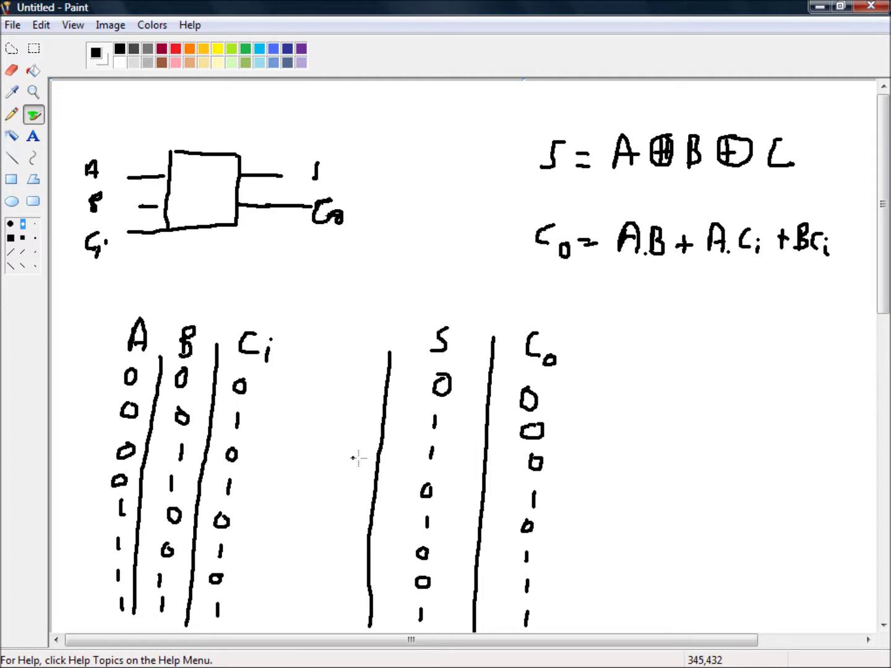
left_click(592, 321)
mouse_move(521, 117)
left_mouse_down()
mouse_move(798, 119)
mouse_move(848, 143)
mouse_move(853, 181)
left_mouse_up()
Draw a freehand rectangle around the S = A ⊕ B ⊕ C and Co equations.
mouse_move(859, 234)
left_mouse_down()
mouse_move(837, 203)
mouse_move(842, 168)
left_mouse_up()
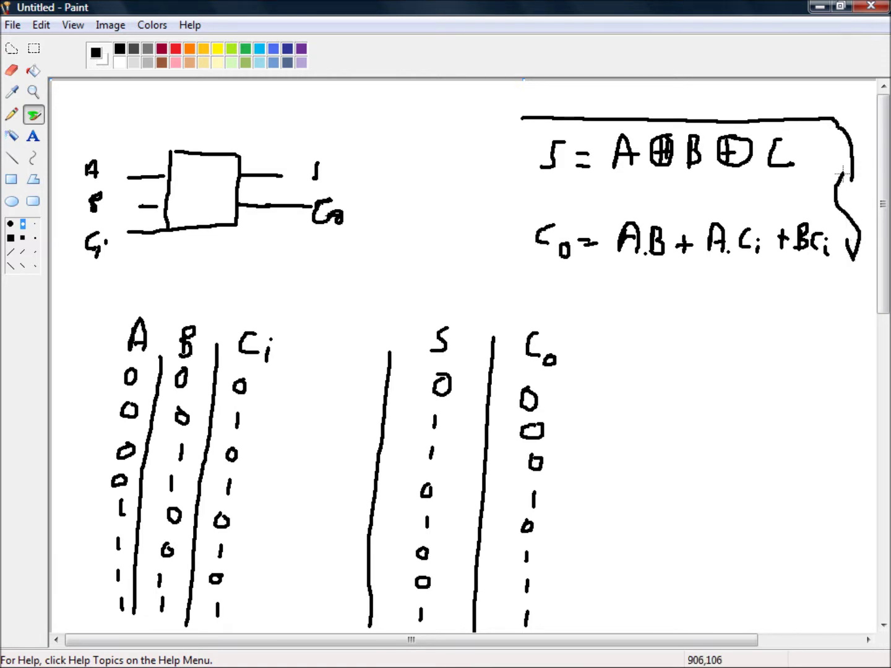
mouse_move(857, 257)
left_mouse_down()
mouse_move(810, 308)
mouse_move(519, 289)
mouse_move(507, 197)
mouse_move(508, 151)
mouse_move(522, 119)
left_mouse_up()
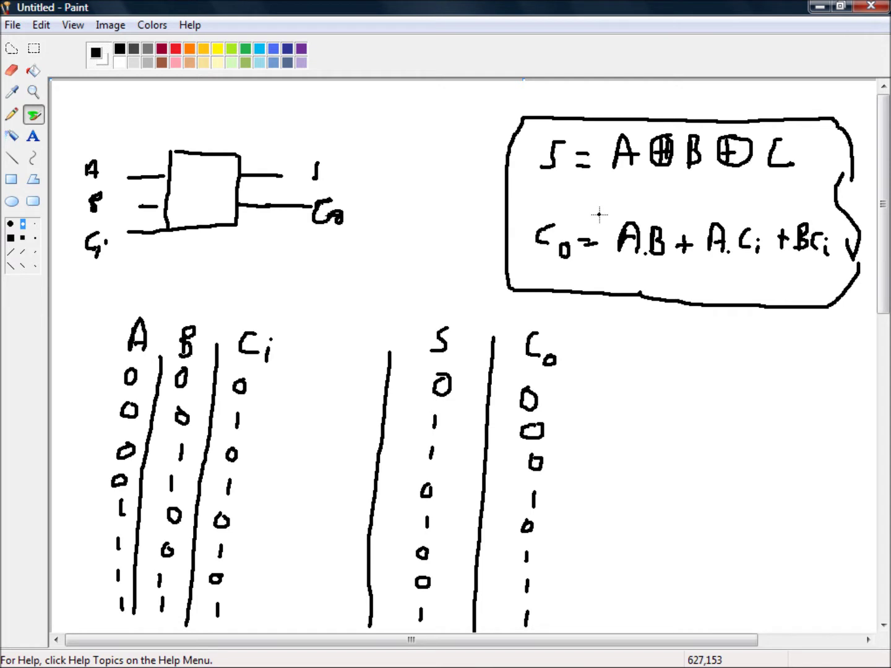